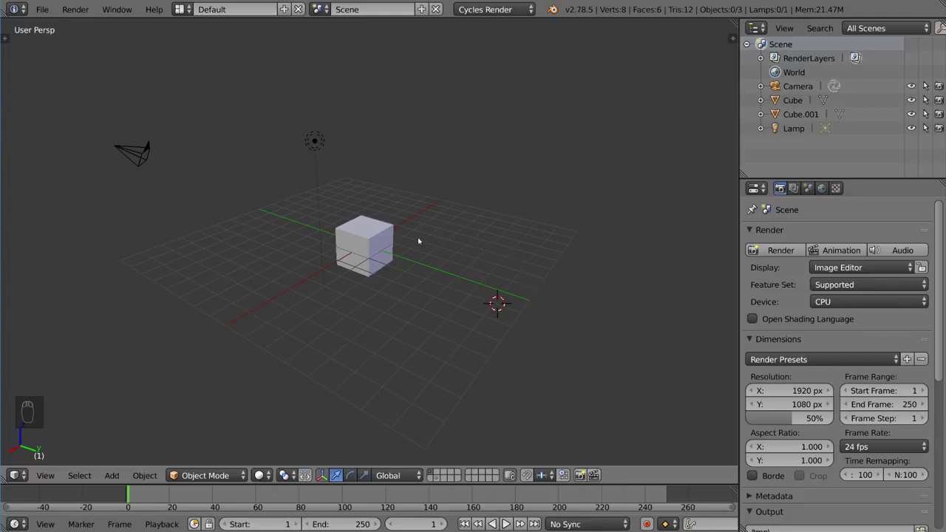
Hide the cube in the viewport and unhide it again
right_click(355, 227)
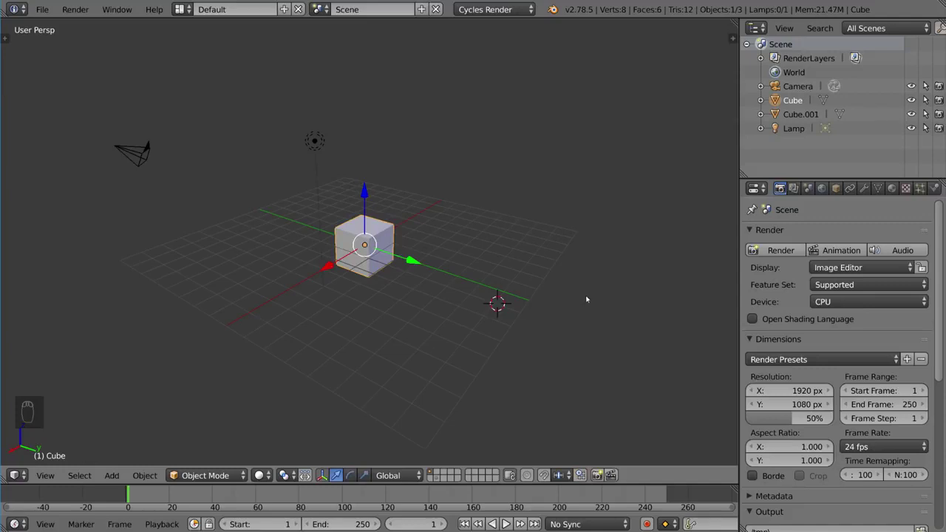
key("h")
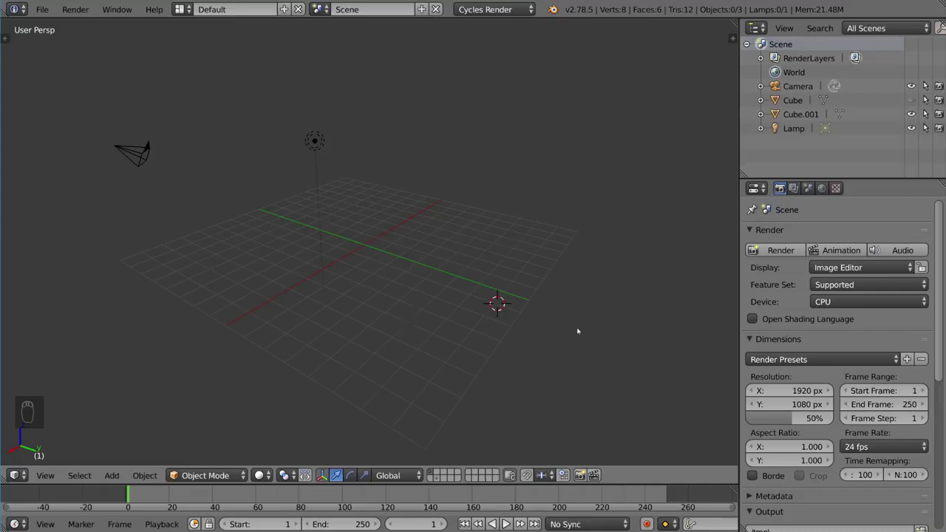
key("alt+h")
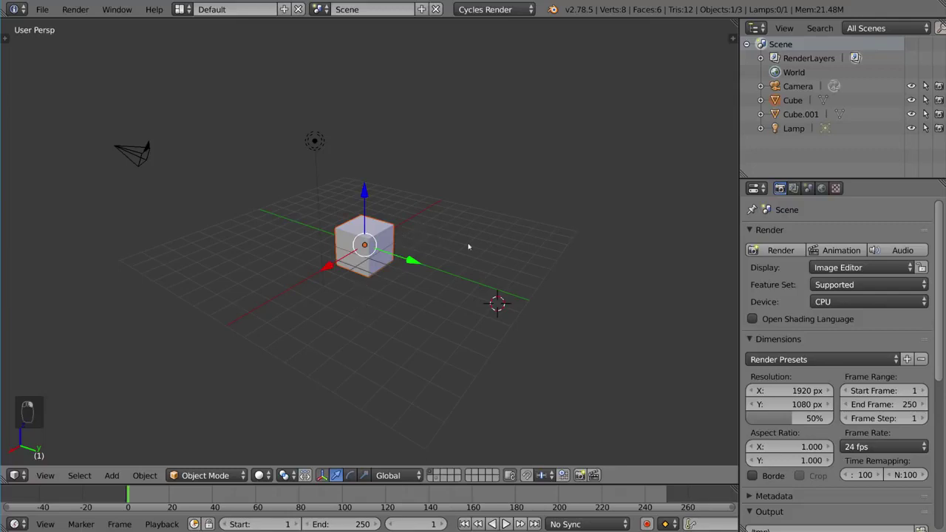
Add a larger cube and a UV sphere on opposite sides of the existing cube
key("shift+a")
mouse_move(422, 243)
left_click(510, 258)
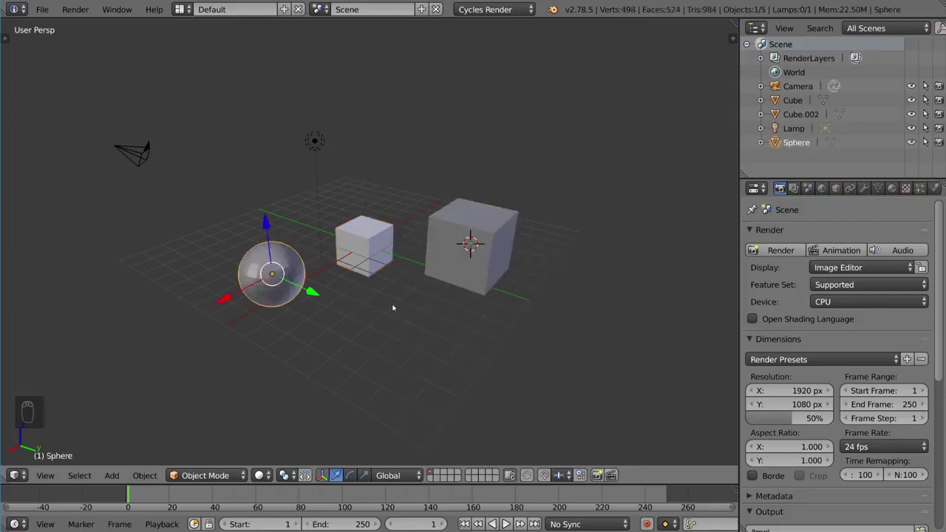
Hide both cubes together and the sphere separately, and unhide all hidden objects
right_click(379, 251)
right_click(465, 281, "shift")
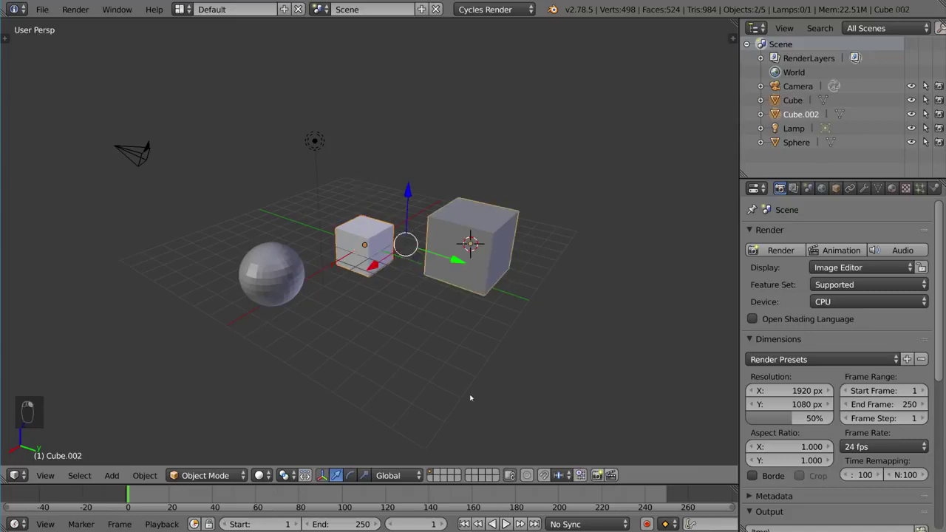
key("h")
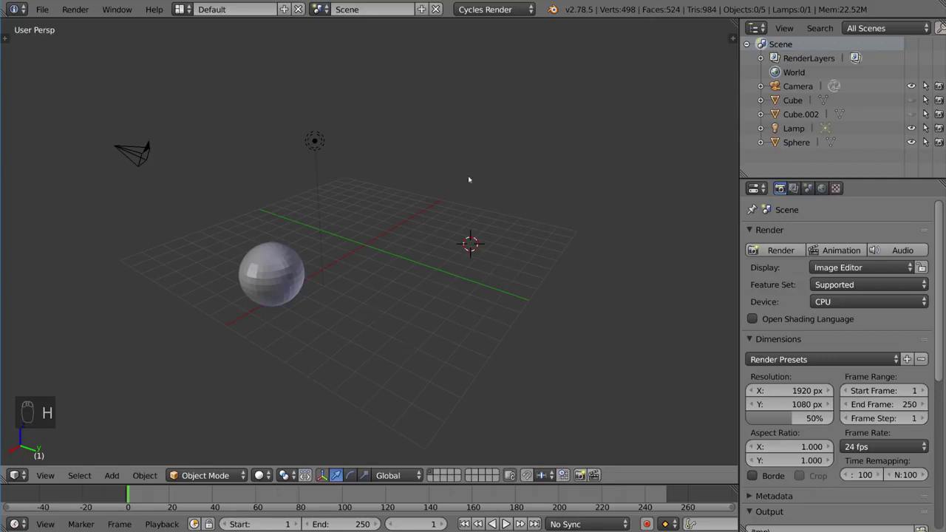
right_click(271, 283)
key("h")
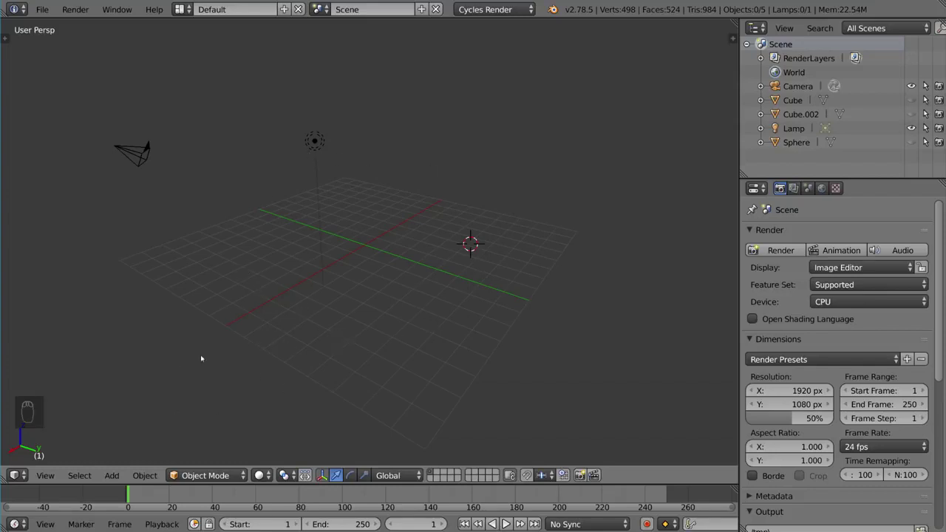
key("alt+h")
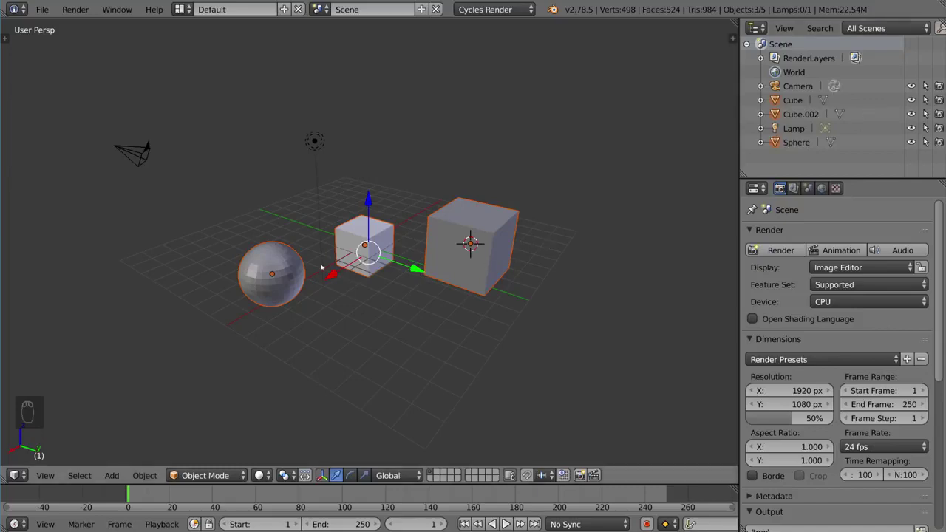
Hide the small cube, and toggle the viewport visibility of Camera and Cube in the Outliner
right_click(384, 248)
key("h")
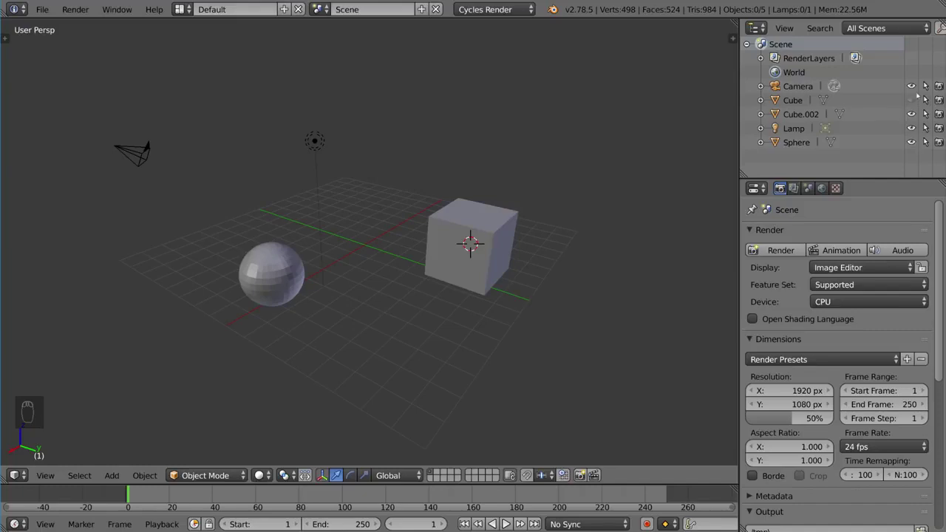
left_click(912, 86)
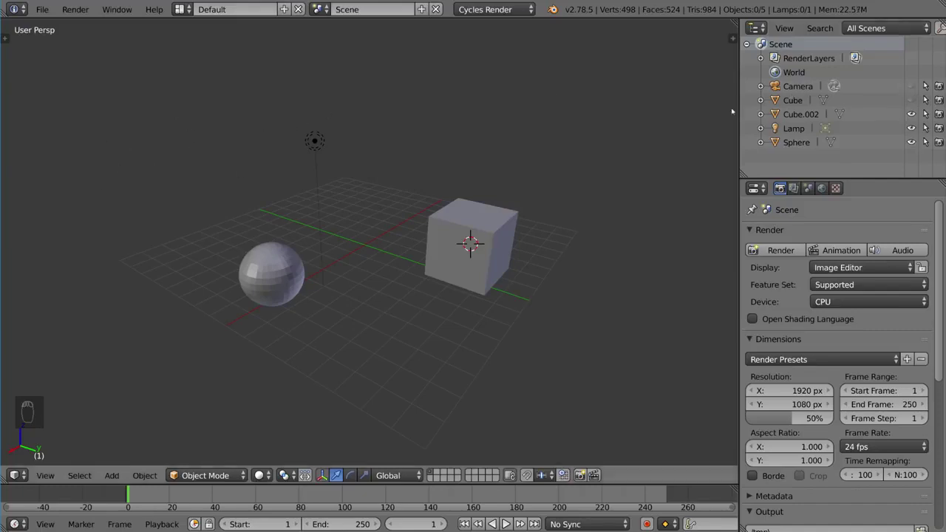
left_click(911, 86)
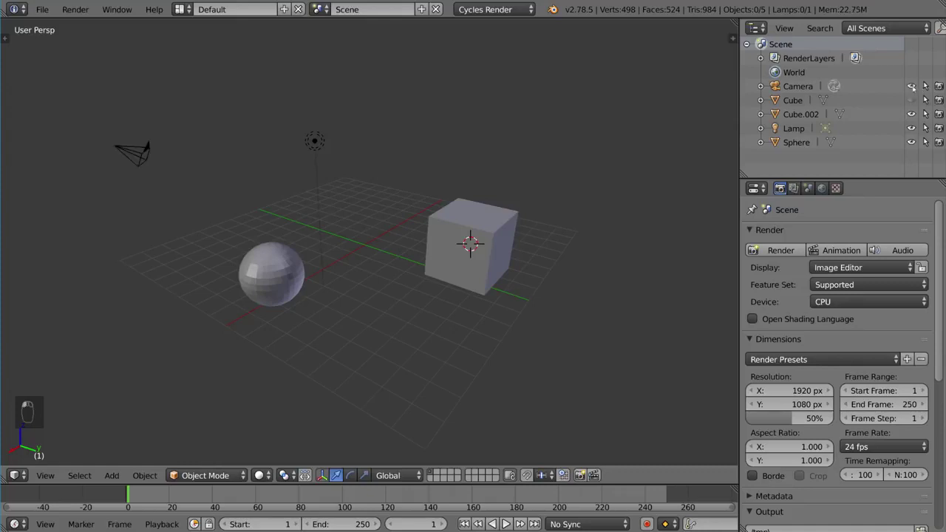
left_click(912, 100)
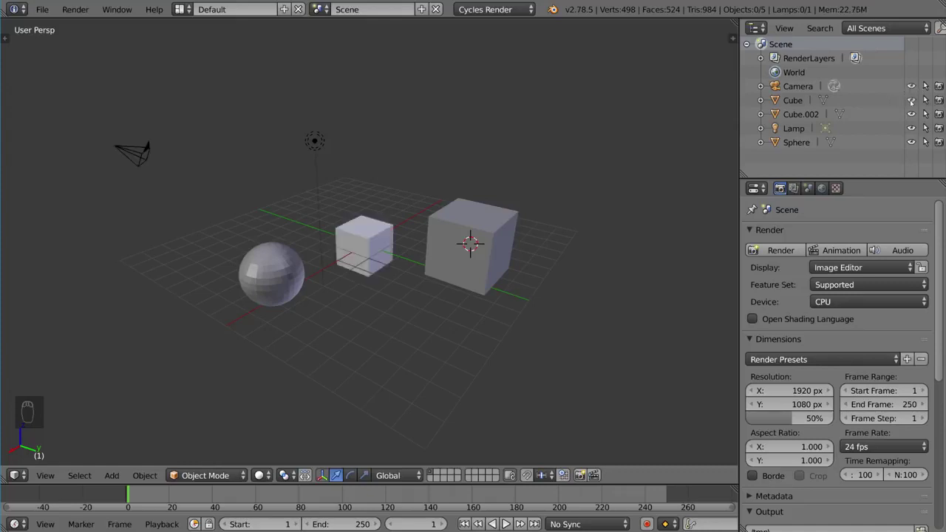
left_click(912, 100)
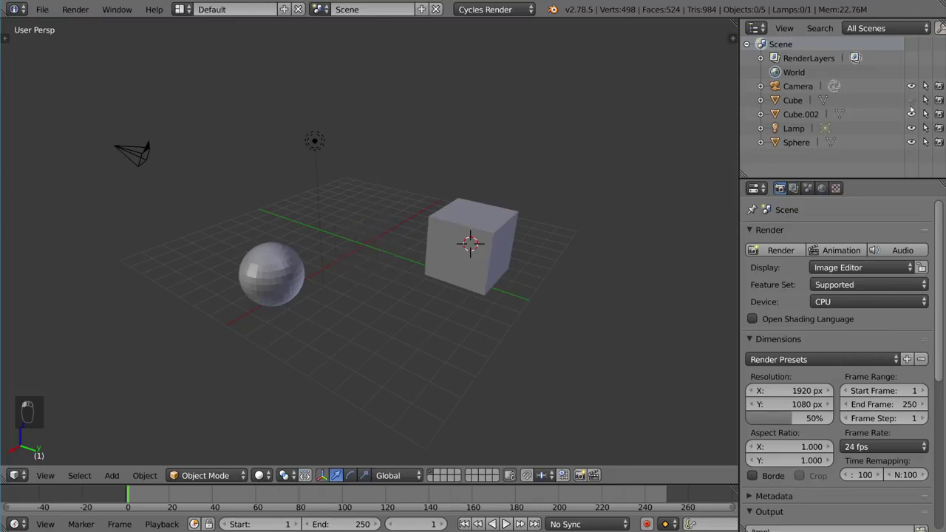
Turn off viewport visibility for Cube.002, Lamp, Sphere and Camera in the Outliner
left_click(912, 114)
left_click(911, 128)
left_click(911, 142)
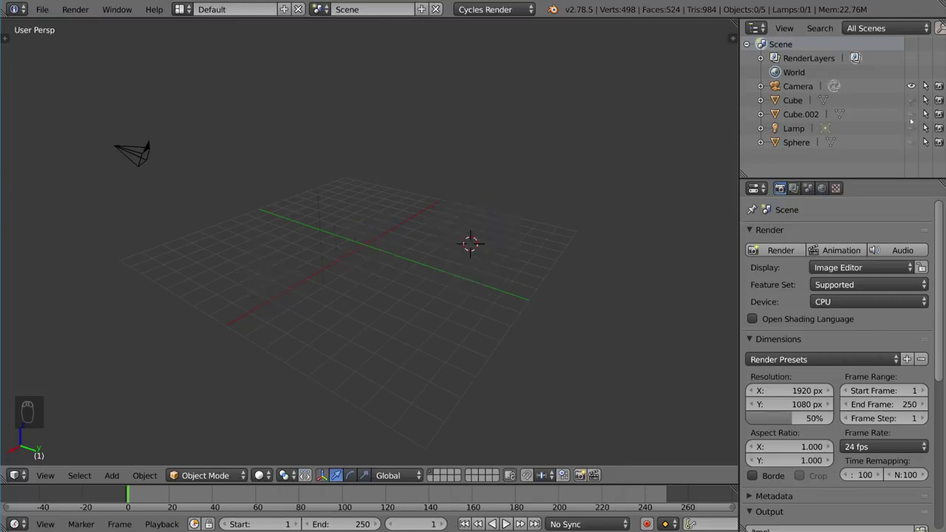
left_click(911, 86)
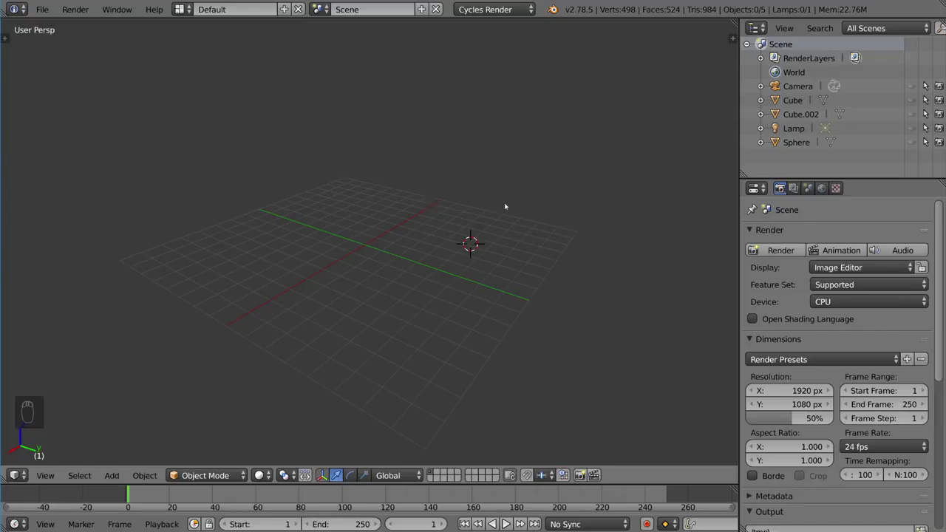
Restore viewport visibility for Camera, Cube.002, Sphere, Lamp and Cube in the Outliner
left_click(912, 86)
left_click(912, 114)
left_click(912, 142)
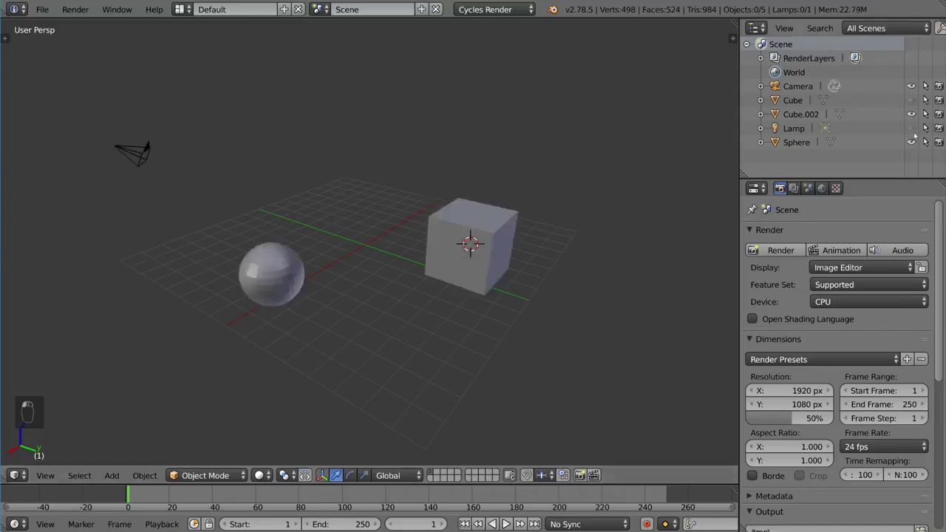
left_click(911, 128)
left_click(911, 100)
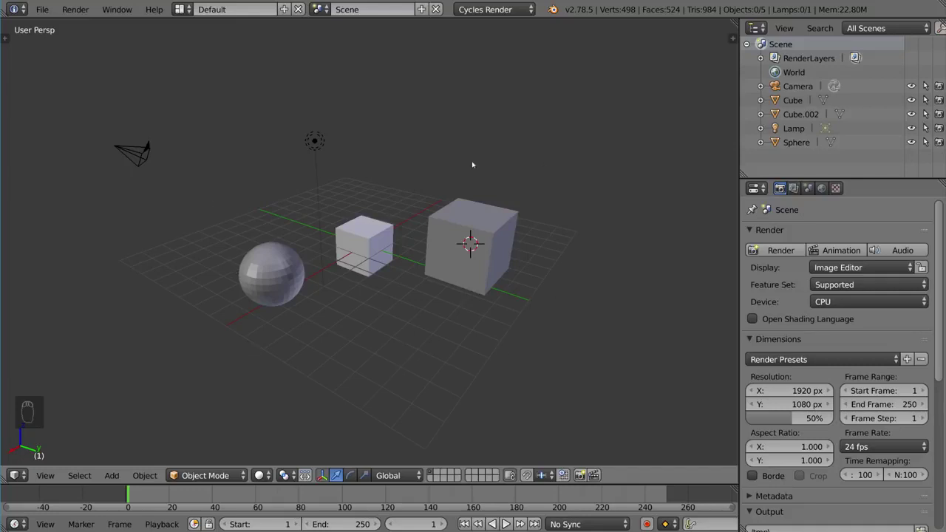
Switch the viewport back and forth between layer 1 and other scene layers to compare their contents
left_click(439, 477)
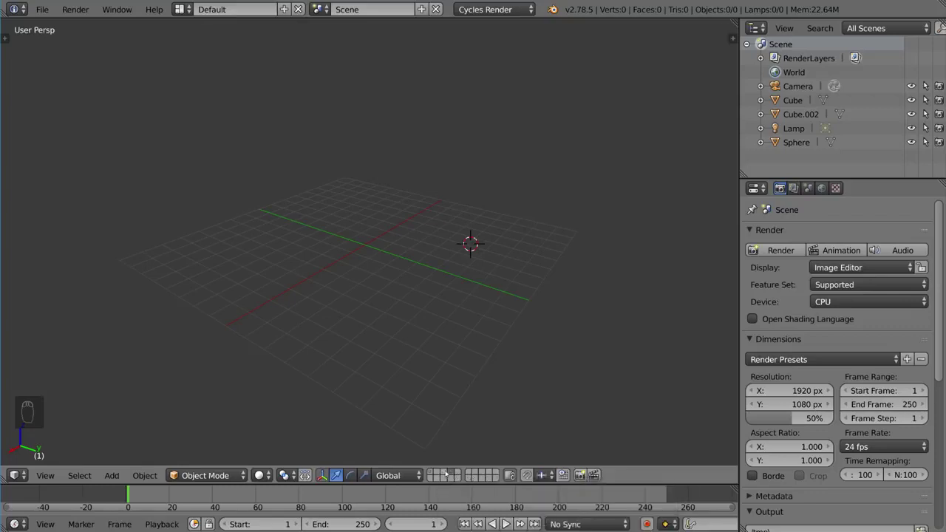
left_click(433, 473)
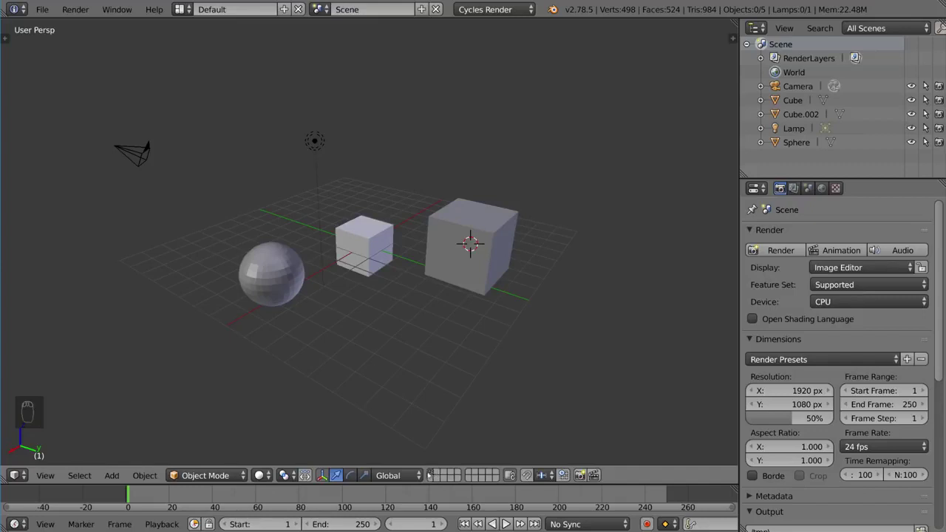
left_click(436, 473)
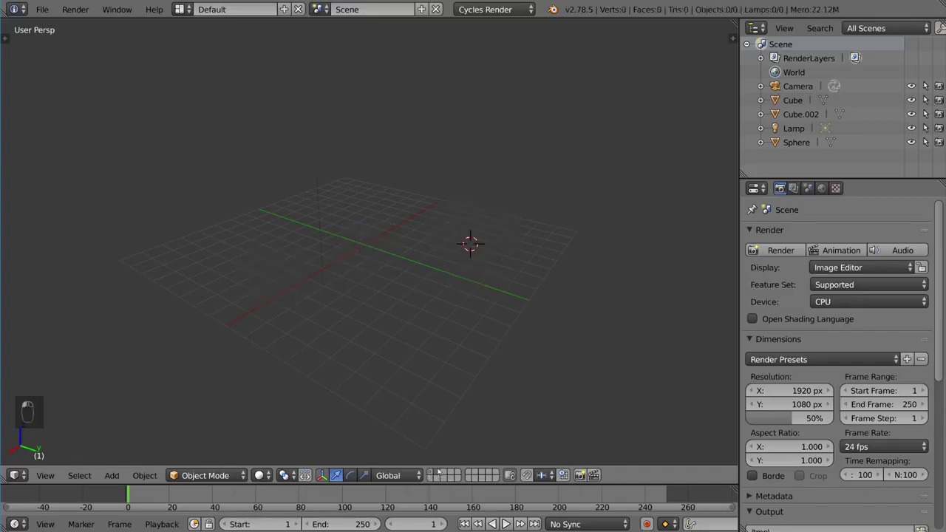
left_click(431, 473)
Move the large cube to layer 2, and display layers 1 and 2 together
right_click(474, 292)
key("m")
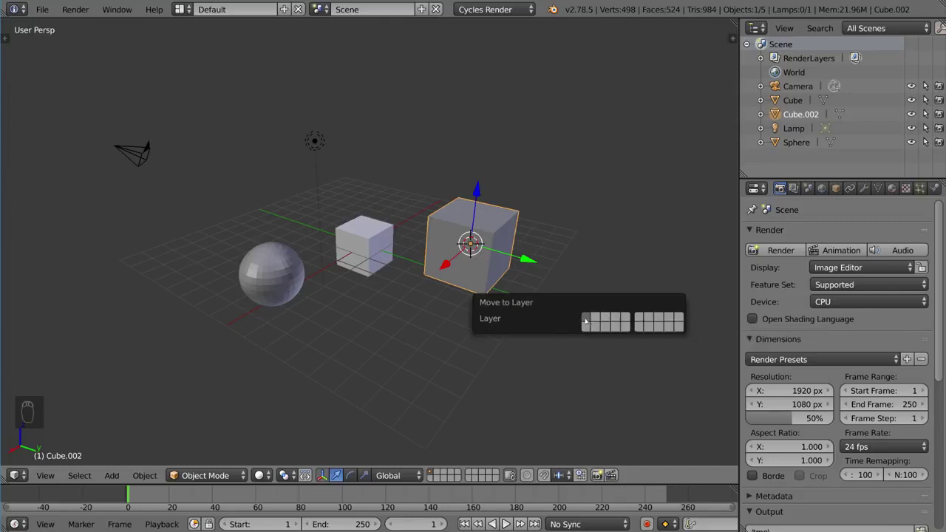
left_click(599, 320)
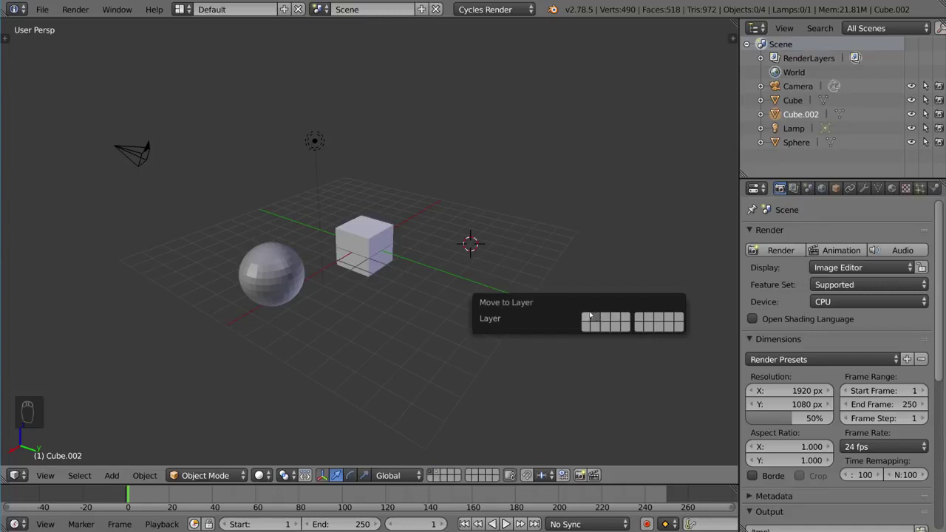
left_click(591, 320)
left_click(598, 318)
left_click(585, 319)
left_click(594, 304)
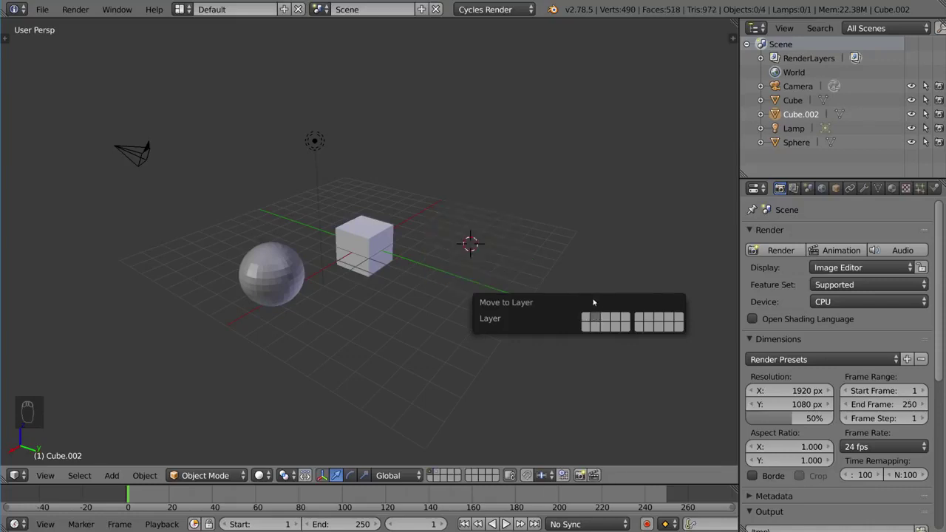
left_click(437, 472)
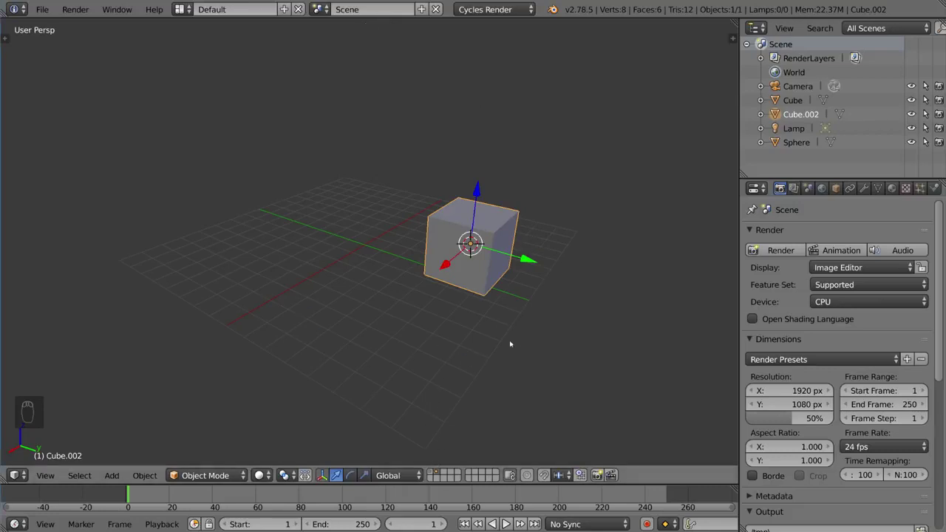
left_click(435, 472, "shift")
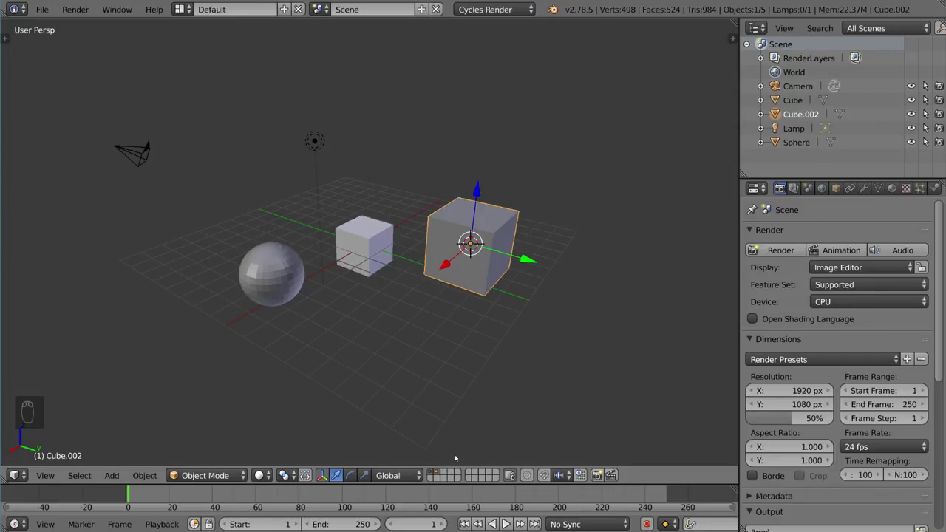
right_click(346, 249, "shift")
right_click(272, 273, "shift")
key("ctrl+z")
key("ctrl+z")
key("ctrl+shift+z")
key("ctrl+z")
Move the large cube to layer 3, and display layers 1 and 3 together
key("m")
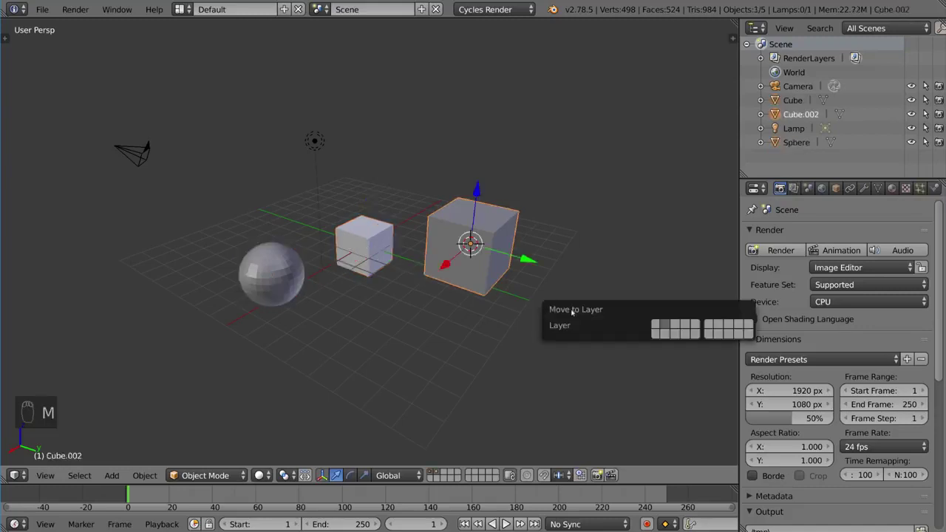
key("3")
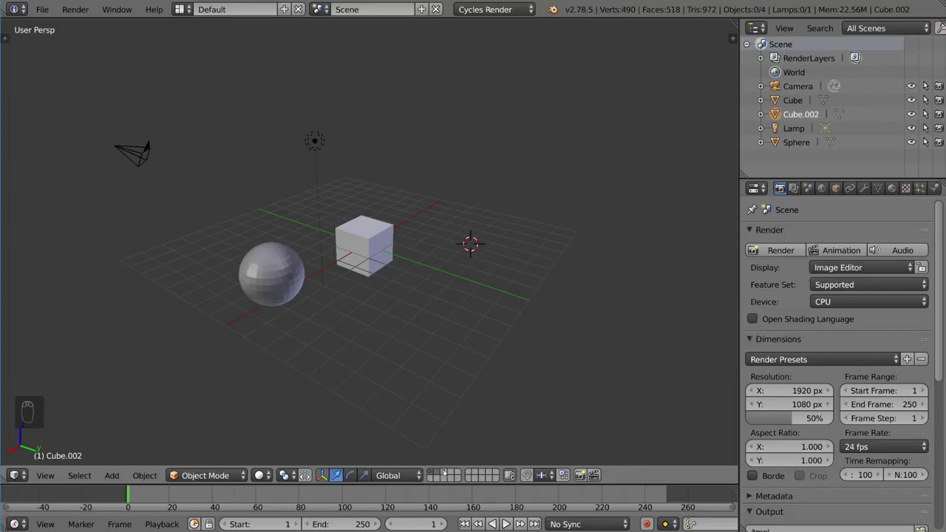
key("ctrl+z")
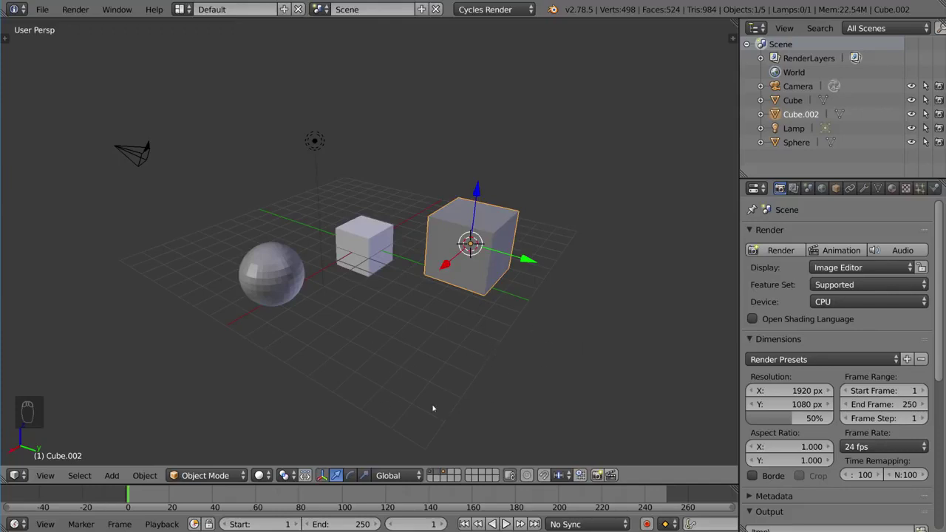
View layers 1, 2 and 3 one at a time, and add layer 1 to the displayed layer 3
key("1")
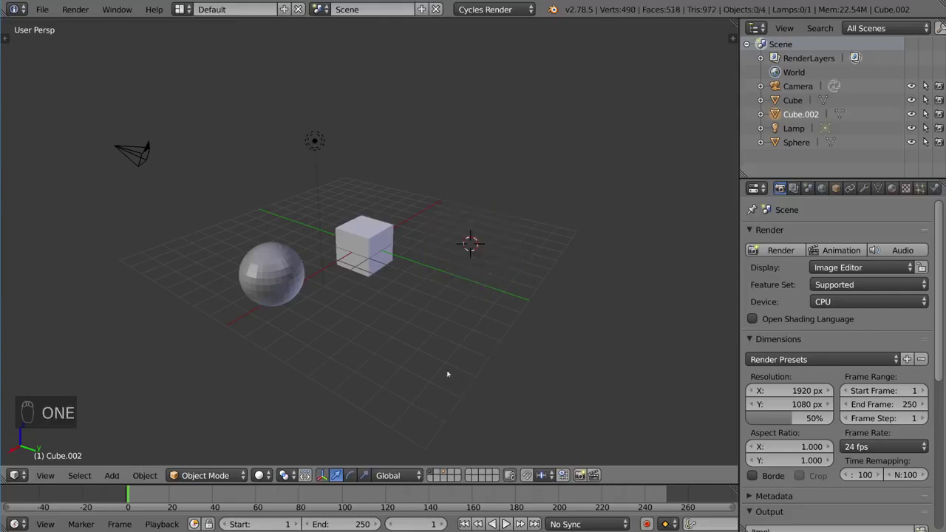
key("2")
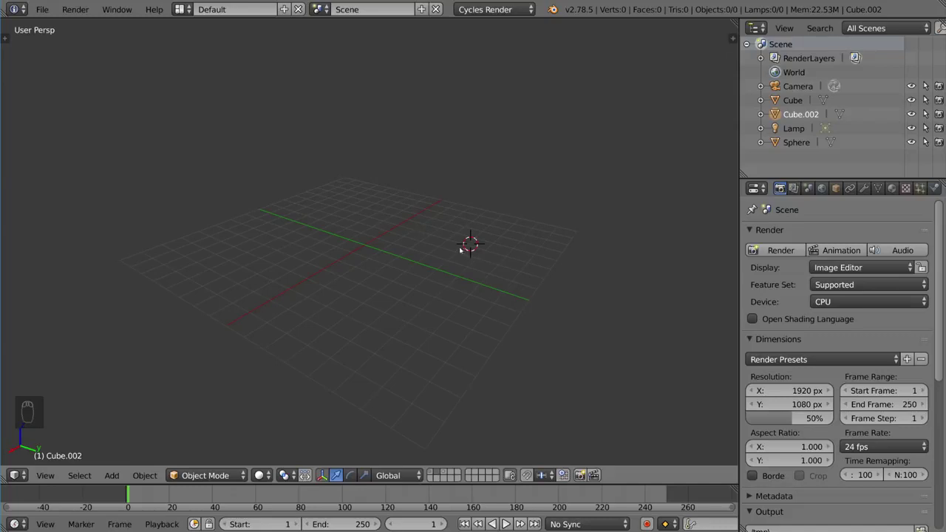
key("3")
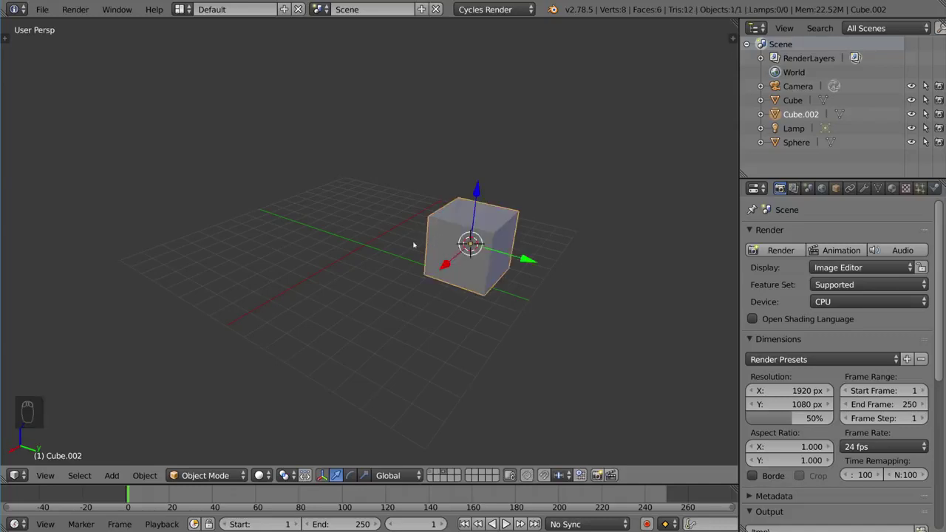
key("shift+1")
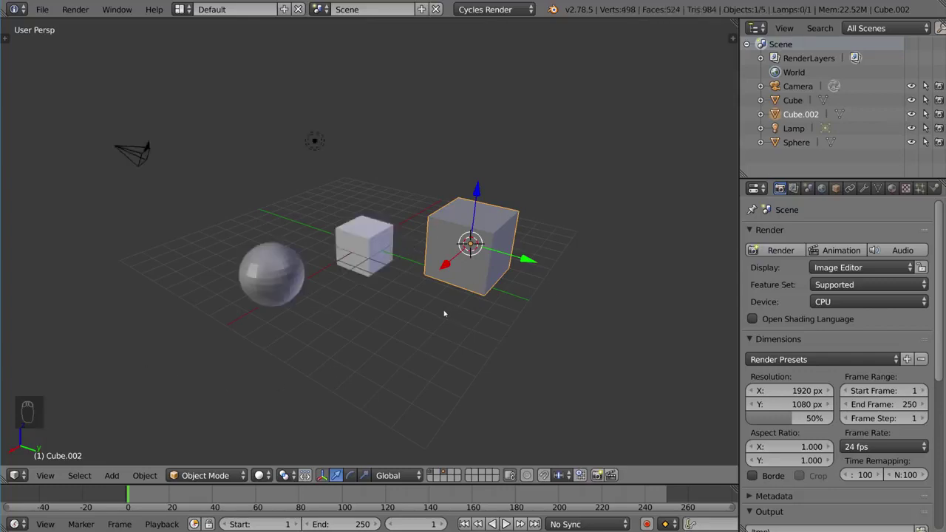
Toggle layers 2 to 5 on and off alongside the displayed layer 1
key("shift+2")
key("shift+3")
key("shift+3")
key("shift+4")
key("shift+5")
key("shift+5")
key("shift+4")
key("shift+3")
key("shift+2")
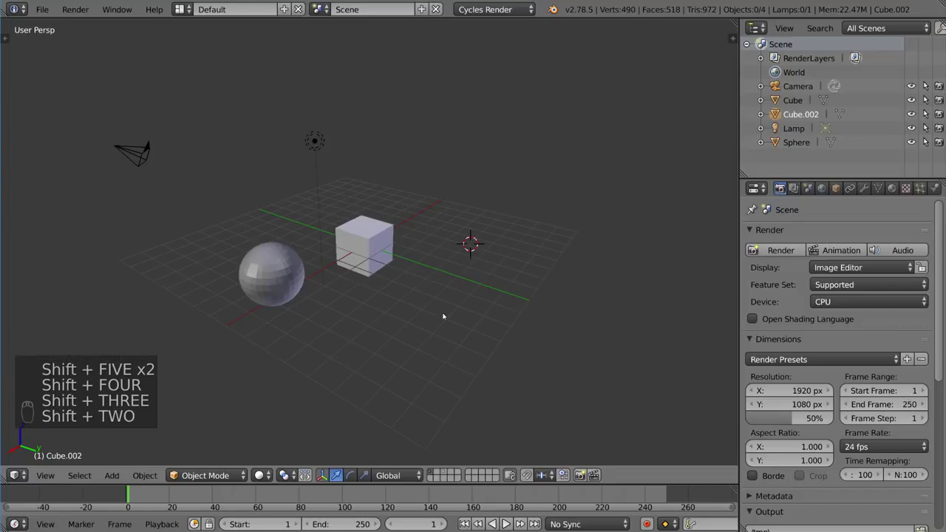
Toggle layers 2 and 3 alternately in the set of displayed layers
key("shift+2")
key("shift+3")
key("shift+2")
key("shift+3")
key("shift+2")
key("shift+3")
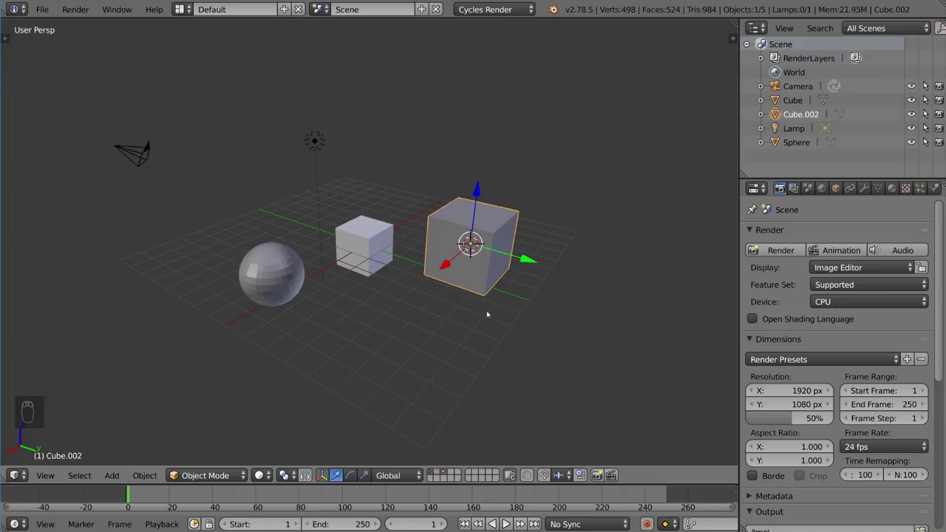
View layers 1 to 10 individually, one after another
key("1")
key("2")
key("3")
key("4")
key("5")
key("6")
key("7")
key("8")
key("9")
key("0")
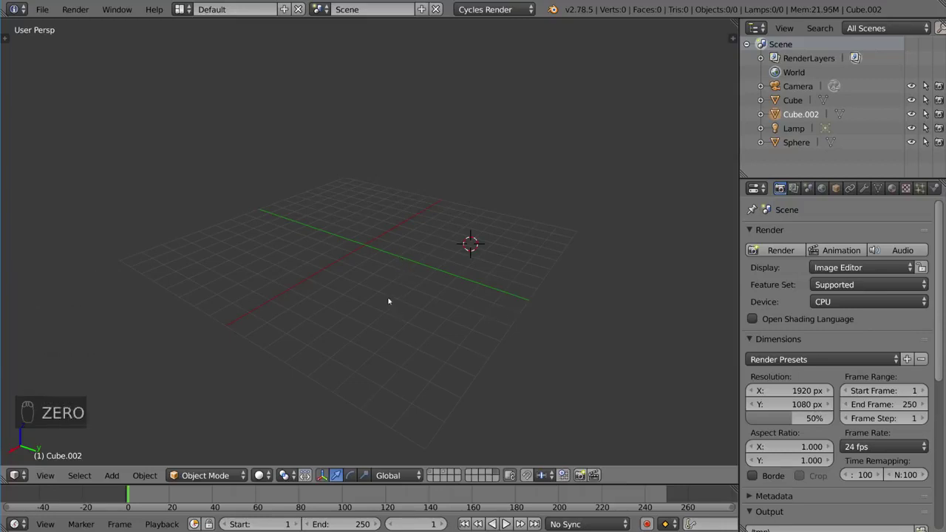
View layers 11 to 20 individually, one after another
key("alt+1")
key("alt+2")
key("alt+3")
key("alt+4")
key("alt+5")
key("alt+6")
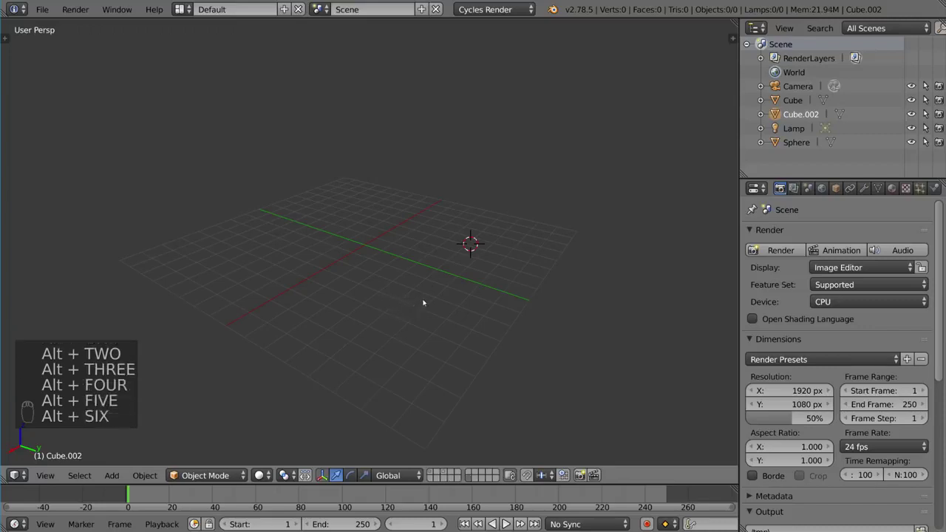
key("alt+7")
key("alt+8")
key("alt+9")
key("alt+0")
Display layer 1 and toggle layers 2 to 5 and 11 to 15 alongside it
key("1")
key("alt+shift+1")
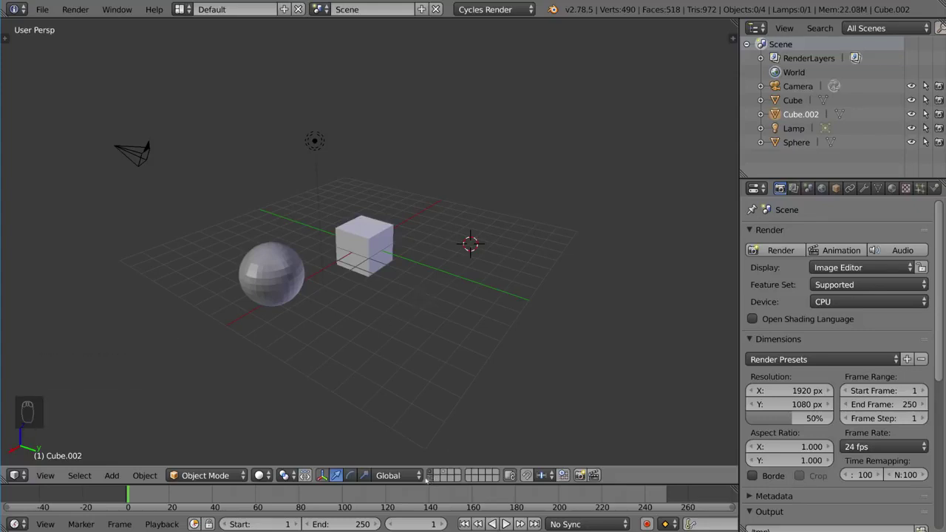
key("shift+2")
key("alt+shift+2")
key("shift+3")
key("alt+shift+3")
key("shift+4")
key("alt+shift+4")
key("shift+5")
key("alt+shift+5")
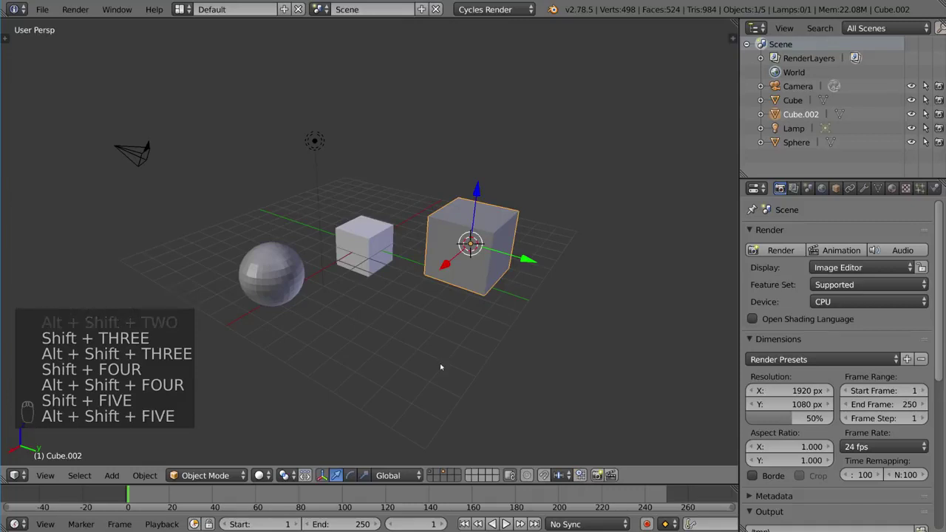
key("alt+shift+4")
key("alt+shift+3")
key("alt+shift+2")
Display layer 3 alone and move its selected large cube to layer 12
key("3")
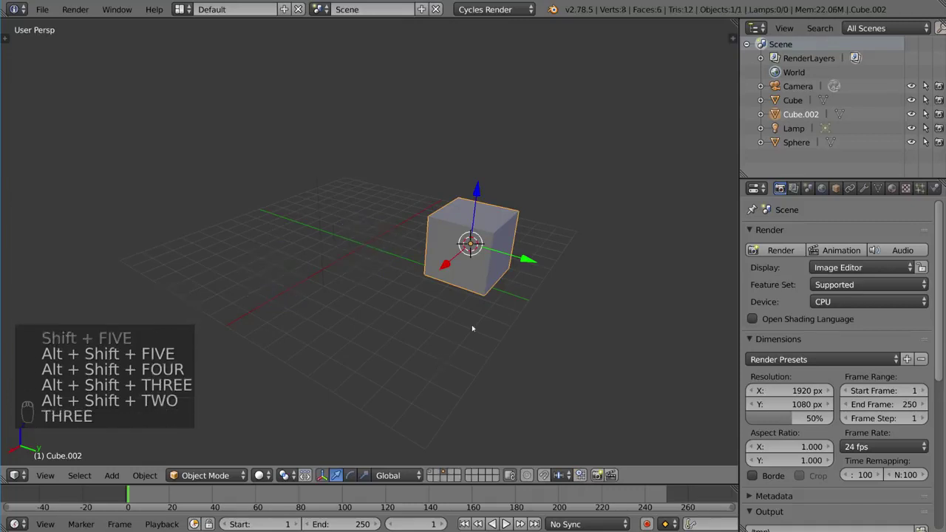
key("m")
key("alt+2")
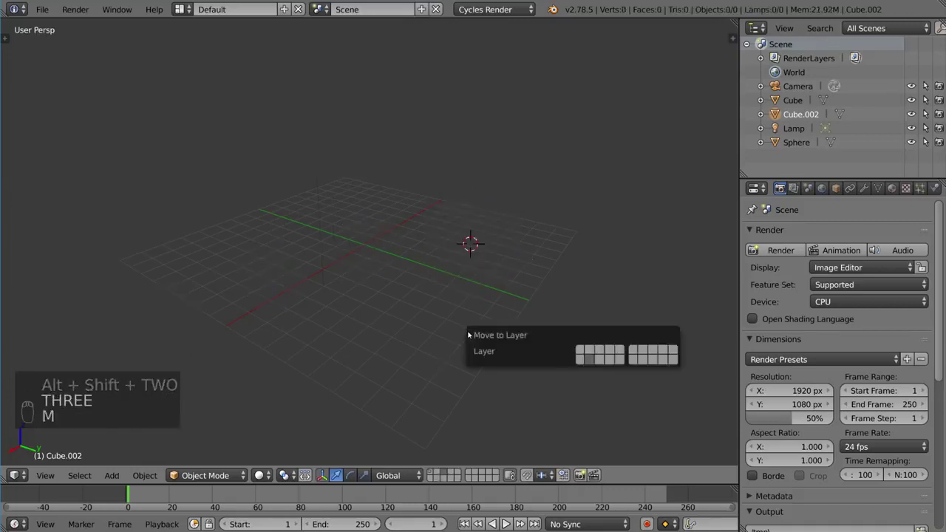
View layer 12 alone, together with layer 1, and finally layer 1 alone
key("alt+2")
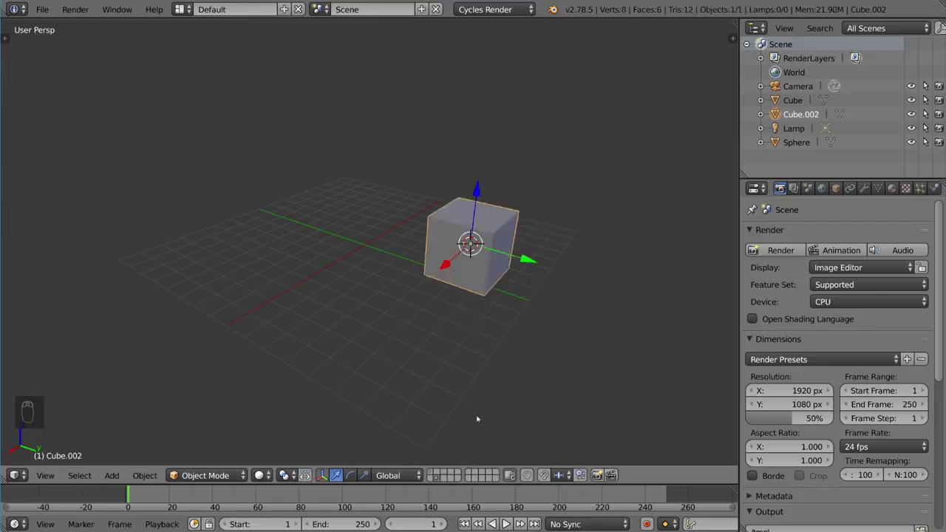
key("shift+1")
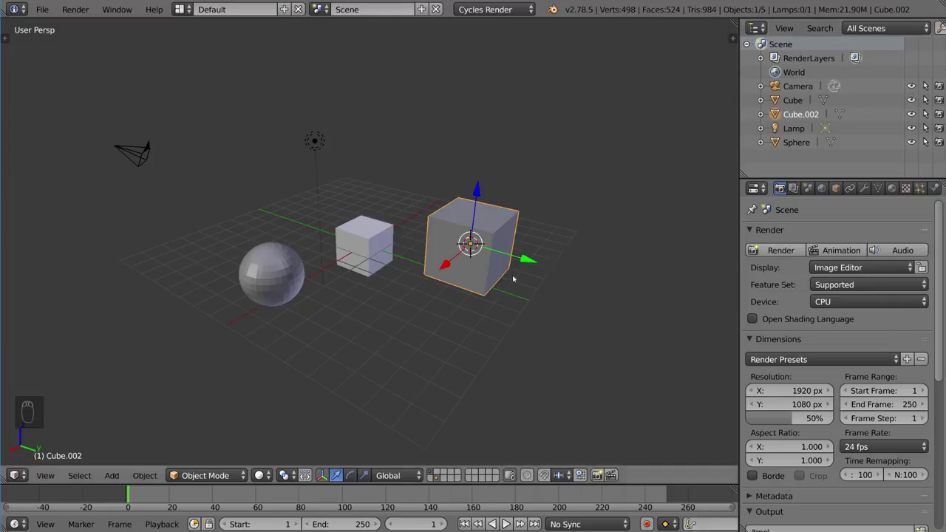
key("1")
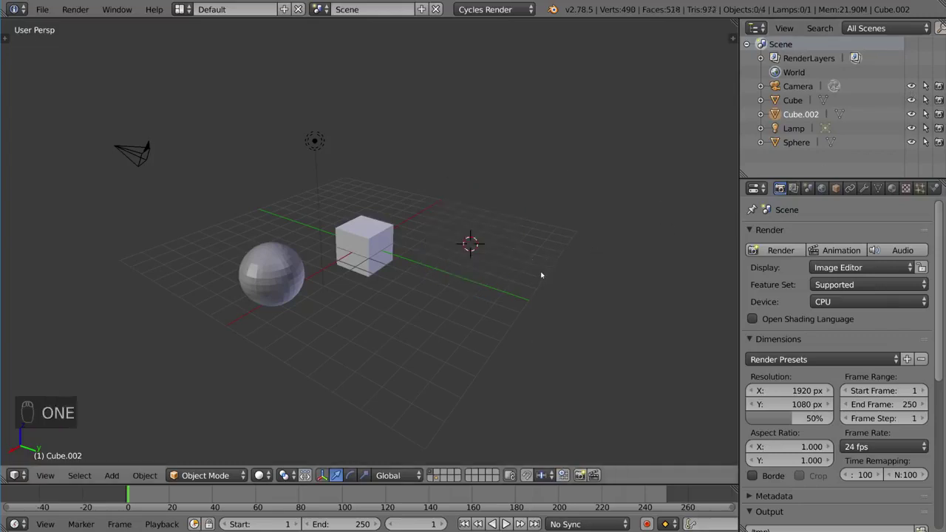
Unhide all objects on layer 1, and switch the camera's viewport visibility off and on again in the outliner
key("alt+h")
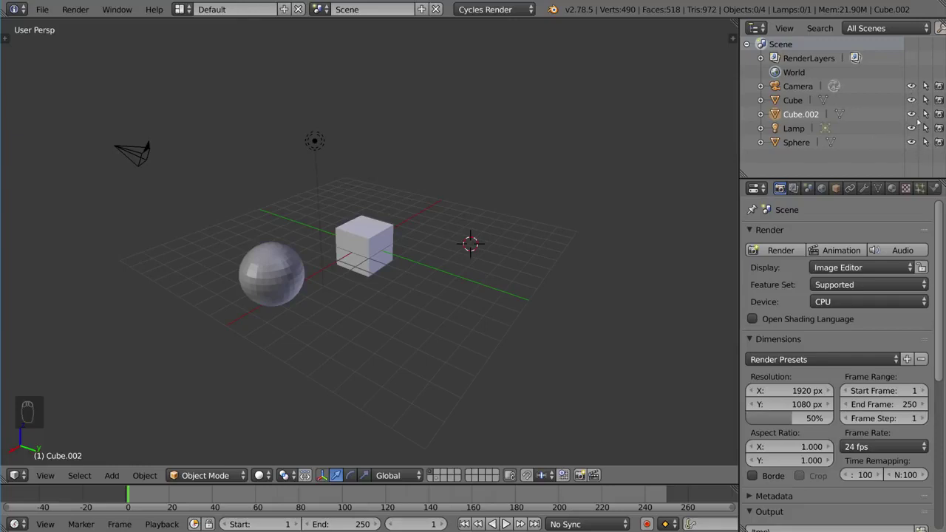
left_click(912, 87)
left_click(911, 86)
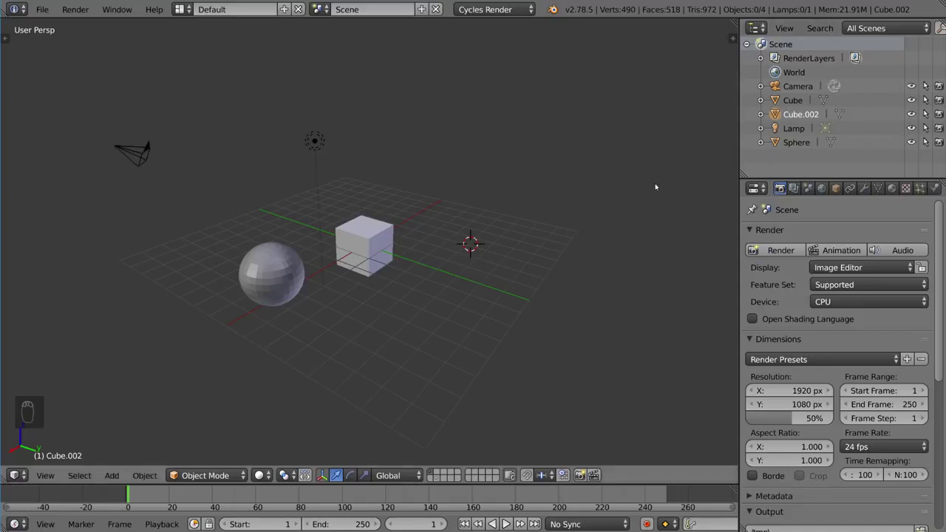
Hide the small cube on layer 1, and switch the display back and forth between layers 12 and 1
right_click(380, 249)
key("h")
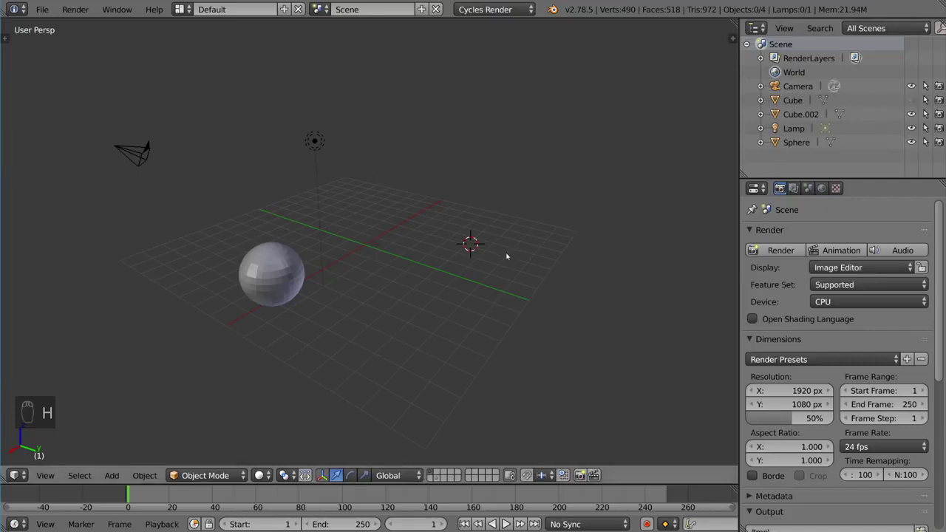
key("alt+2")
key("alt+1")
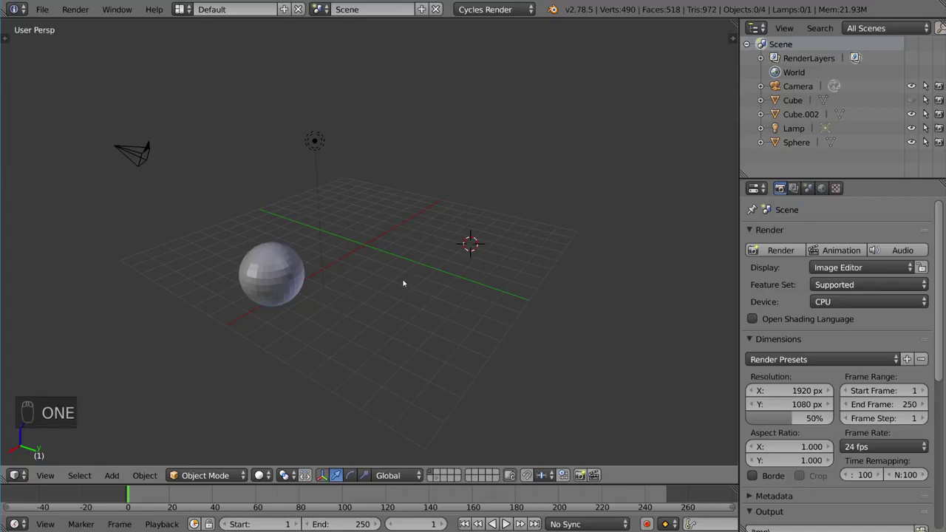
key("alt+2")
key("alt+1")
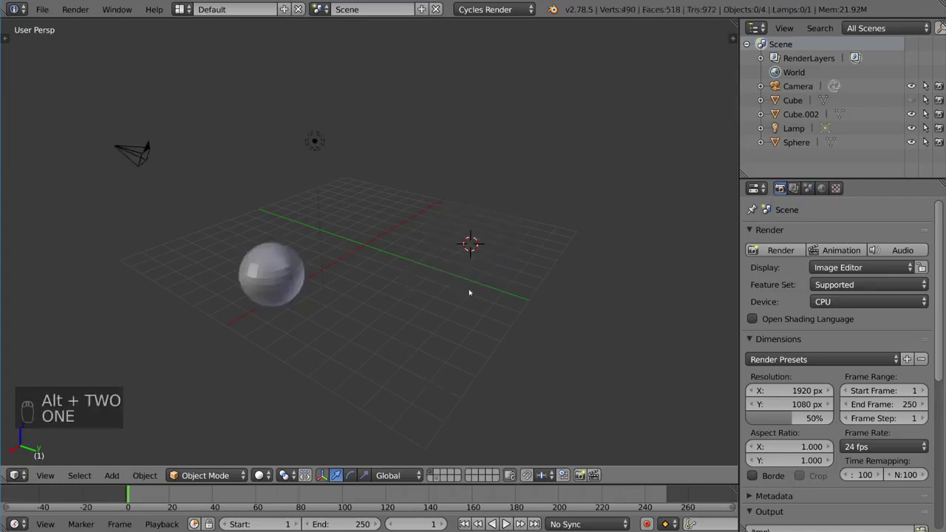
Unhide the small cube and deselect it, and add layer 12 to the displayed layer 1
key("alt+h")
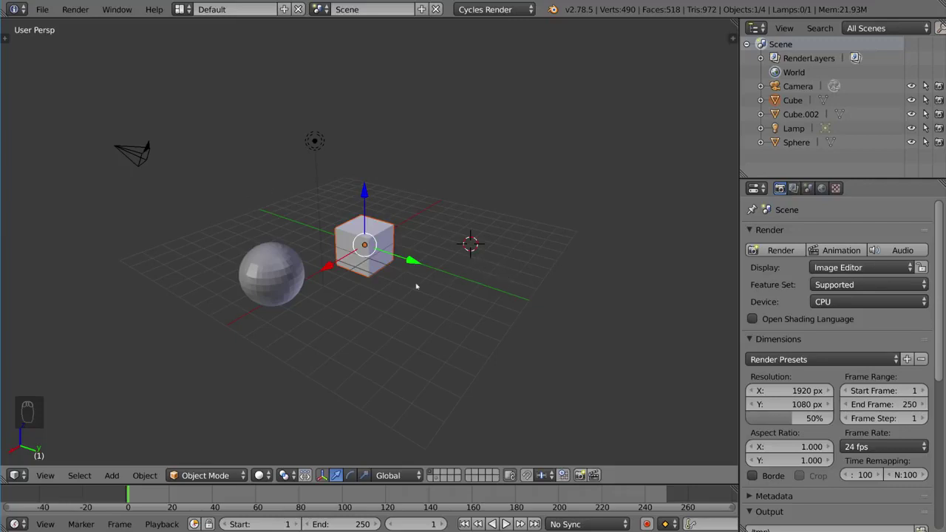
key("a")
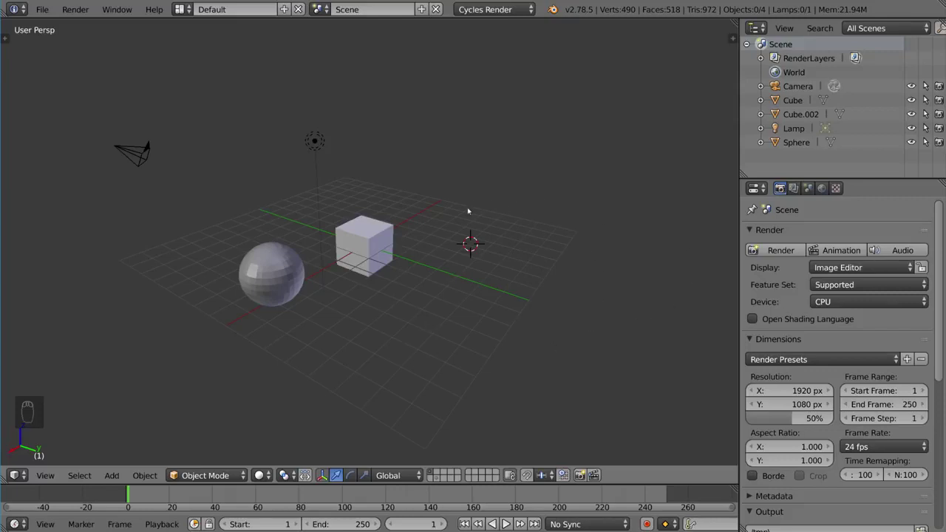
key("alt+shift+2")
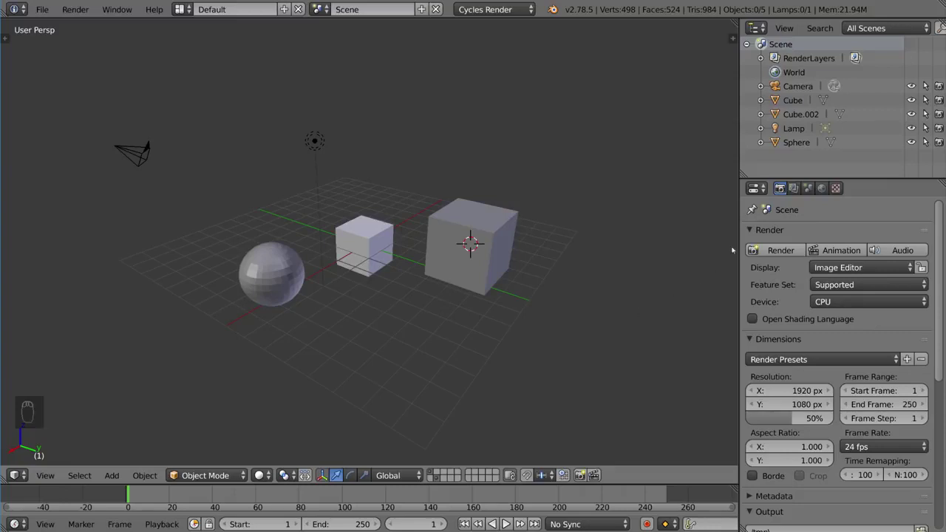
Open the render layer settings and look through the available passes of RenderLayer
left_click(794, 189)
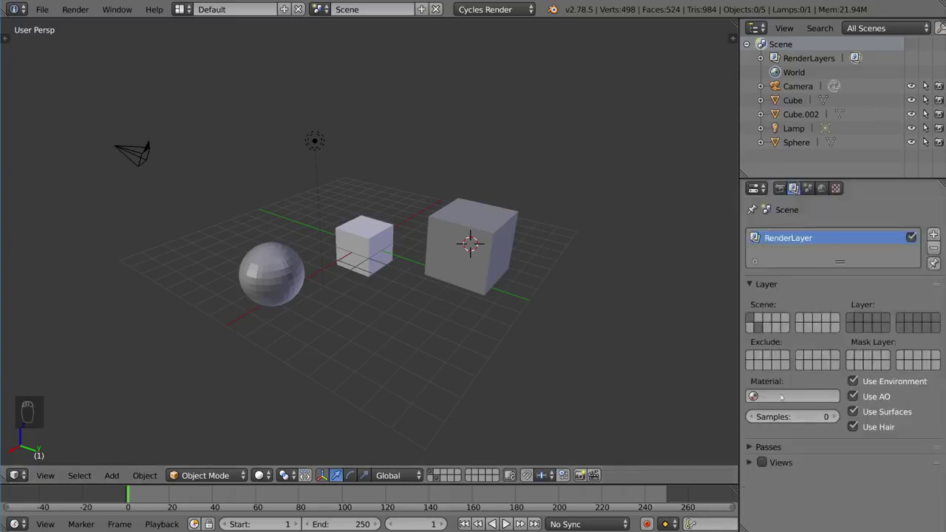
left_click(788, 446)
scroll(788, 447, "down", 4)
scroll(788, 447, "up", 4)
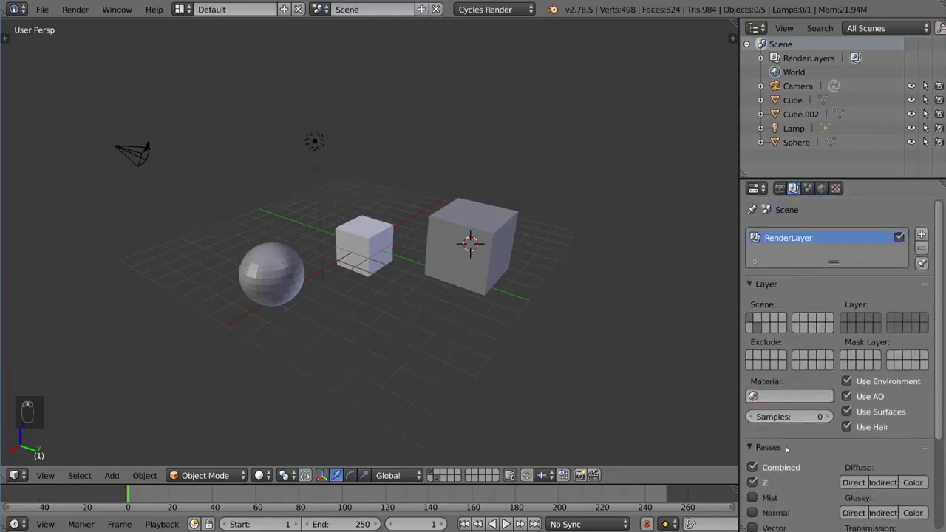
left_click(788, 448)
Limit RenderLayer to a few of its included layers, and mark layers 3 and 4 as mask layers
left_click(869, 323)
left_click(859, 319)
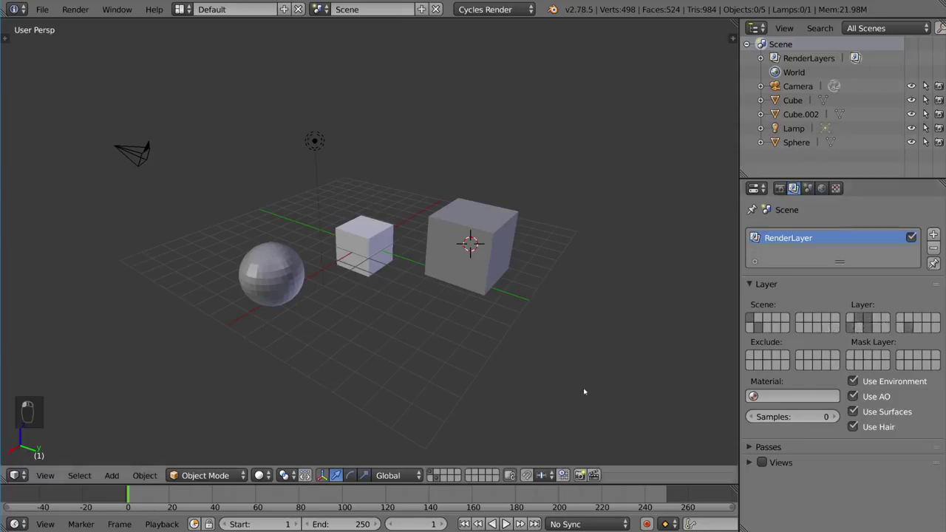
left_click(876, 356)
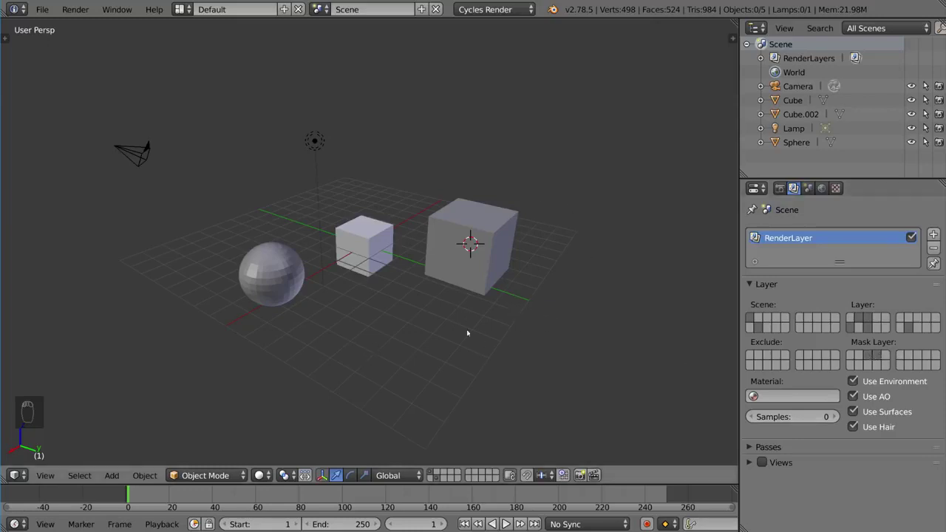